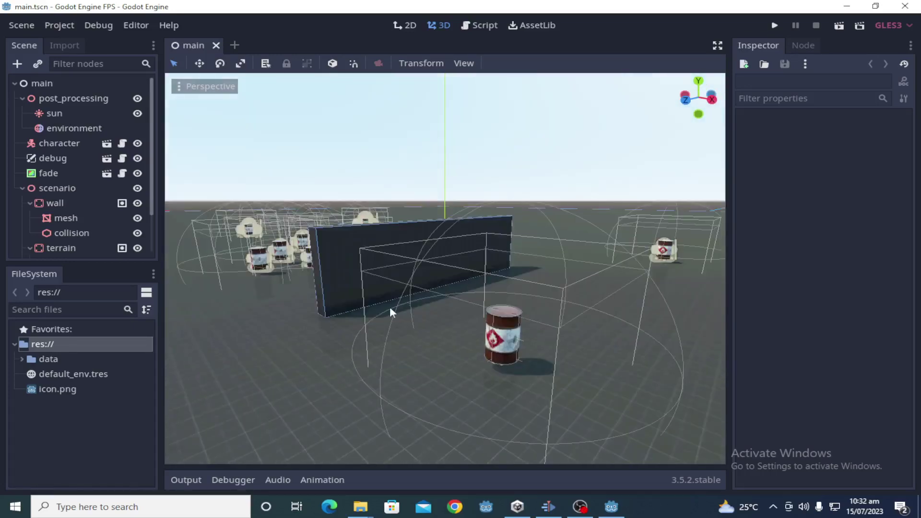
Step: Run the FPS project from the 3D scene and back the player away from the barrels
scroll(384, 248, up, 5)
middle_drag(387, 256, 295, 235)
scroll(319, 263, down, 2)
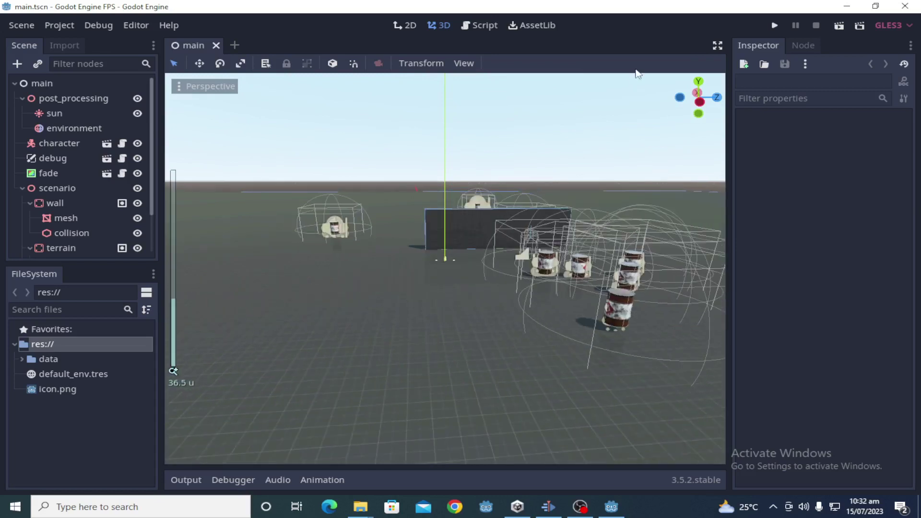
key(F5)
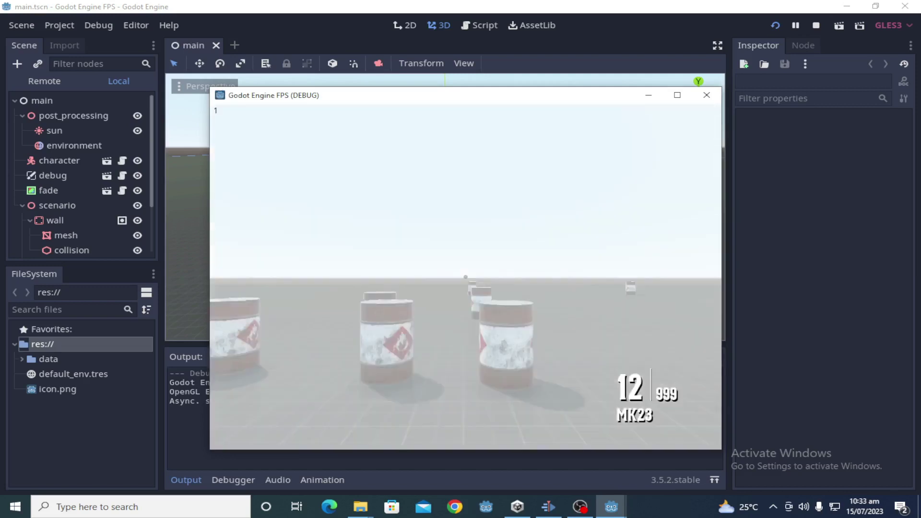
key(s)
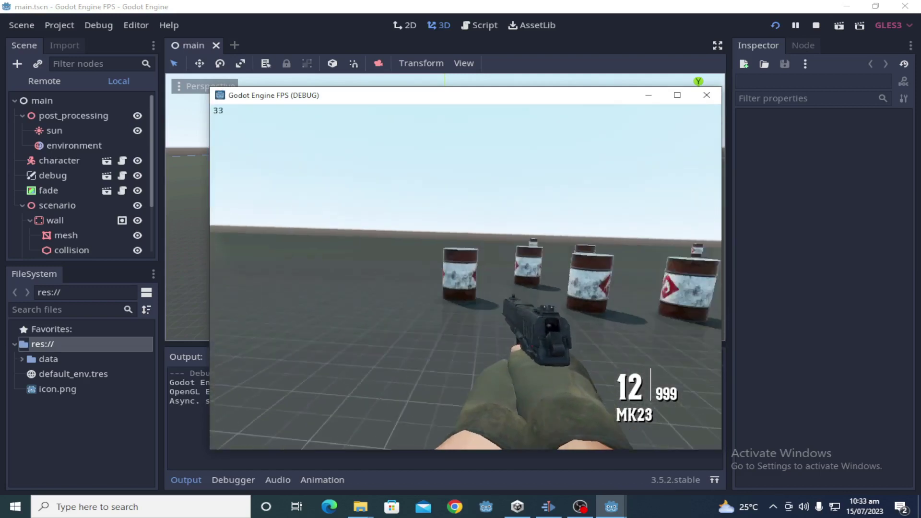
Step: Test the MK23 pistol in the running game by firing a series of shots and reloading
click(465, 276)
click(466, 276)
click(465, 277)
click(465, 276)
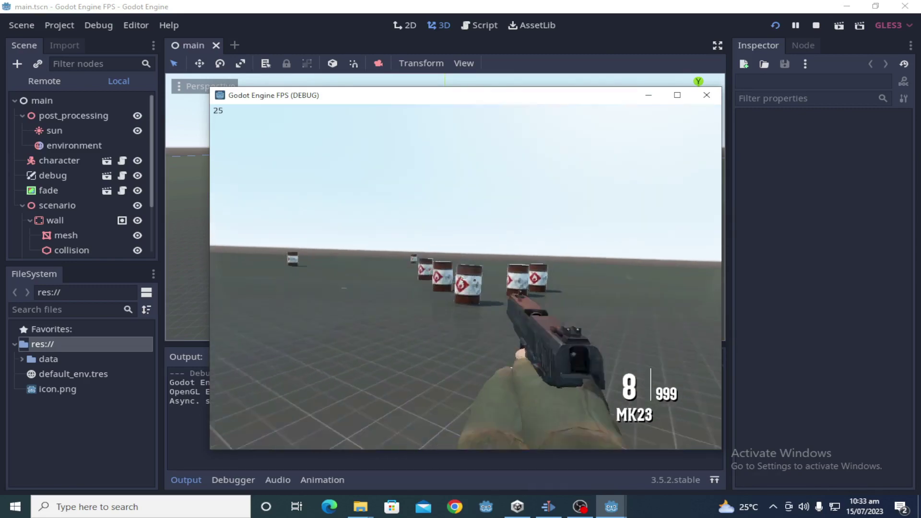
click(465, 276)
click(465, 277)
click(465, 276)
click(465, 277)
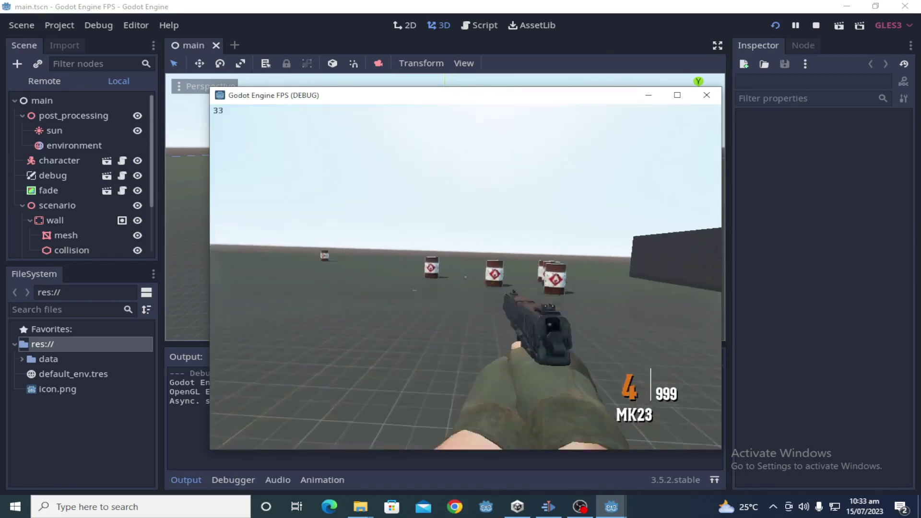
key(r)
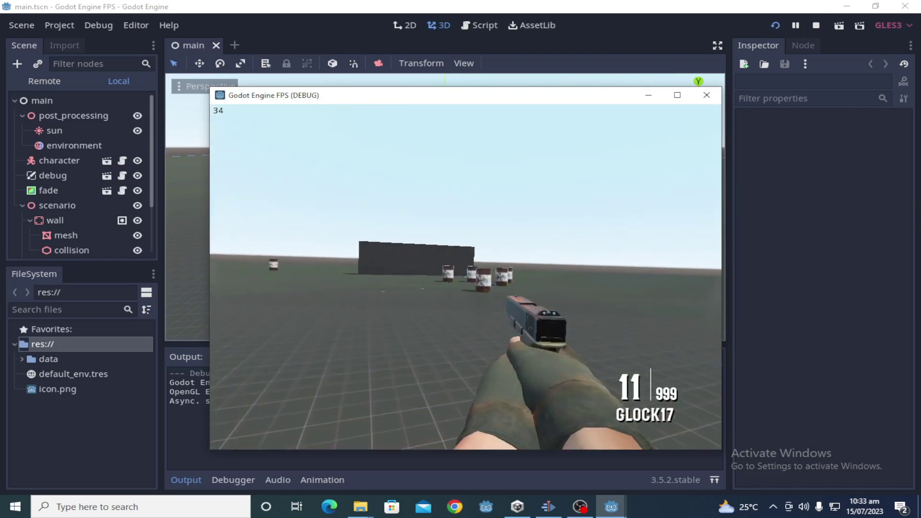
Step: Test the GLOCK17 in the running game by shooting at the barrels near the wall
click(466, 277)
right_click(465, 277)
right_click(466, 277)
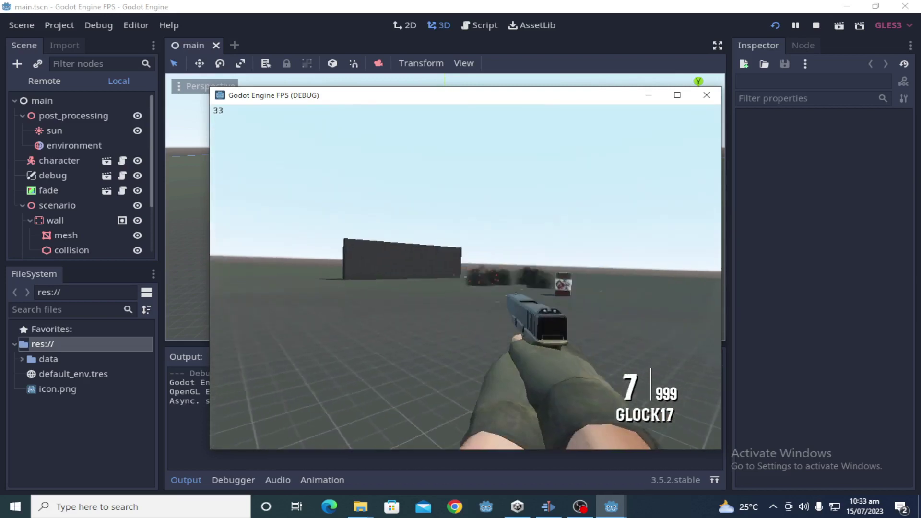
right_click(465, 277)
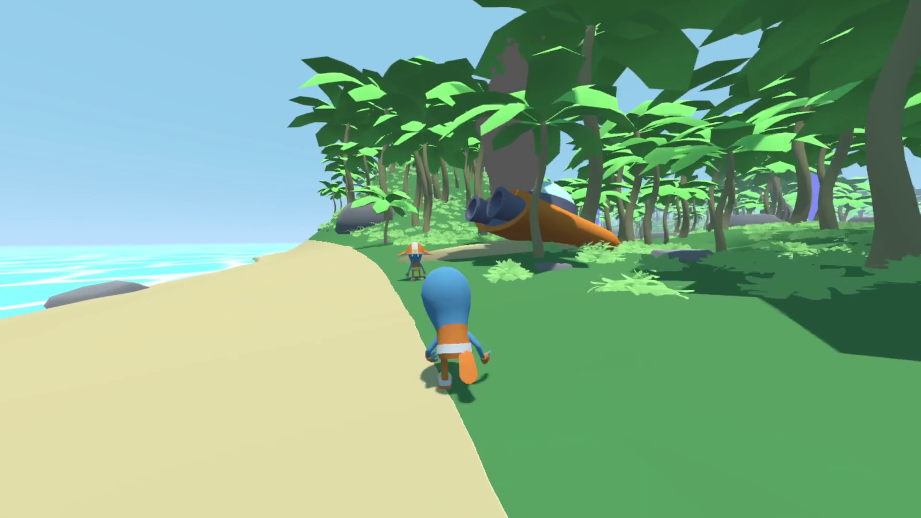
key(space)
key(w)
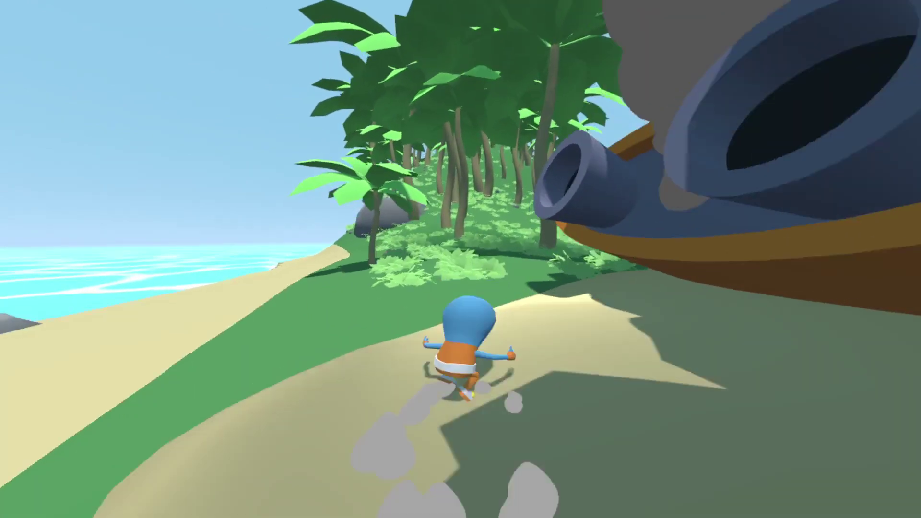
key(space)
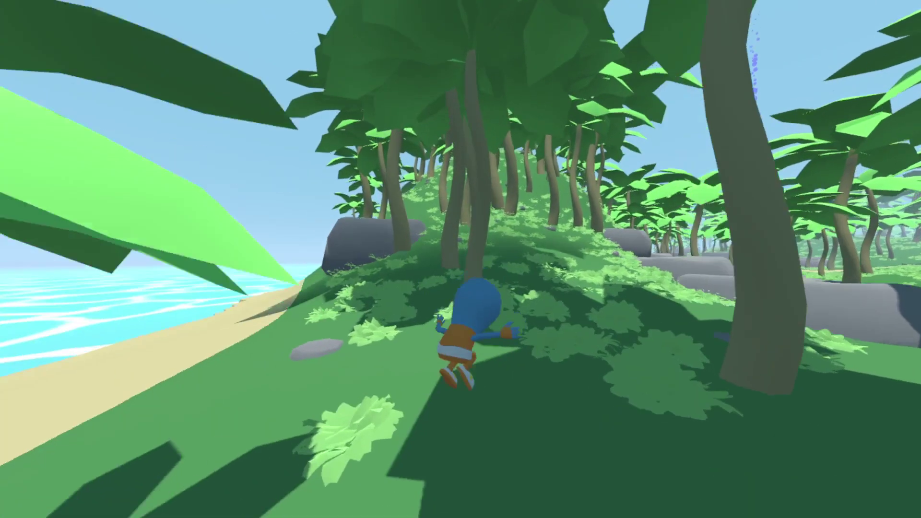
key(space)
key(space)
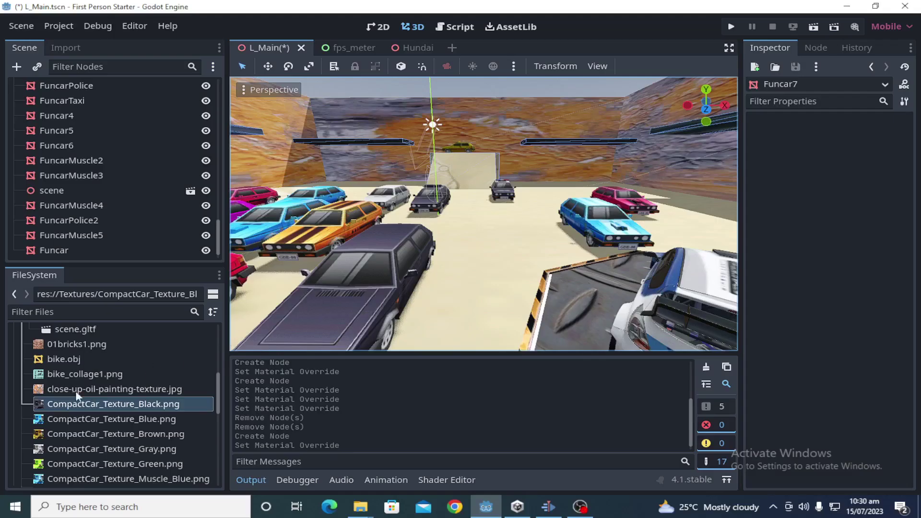
Step: Apply CompactCar_Texture_Blue.png as the material override of the black car in the foreground
drag(127, 419, 373, 296)
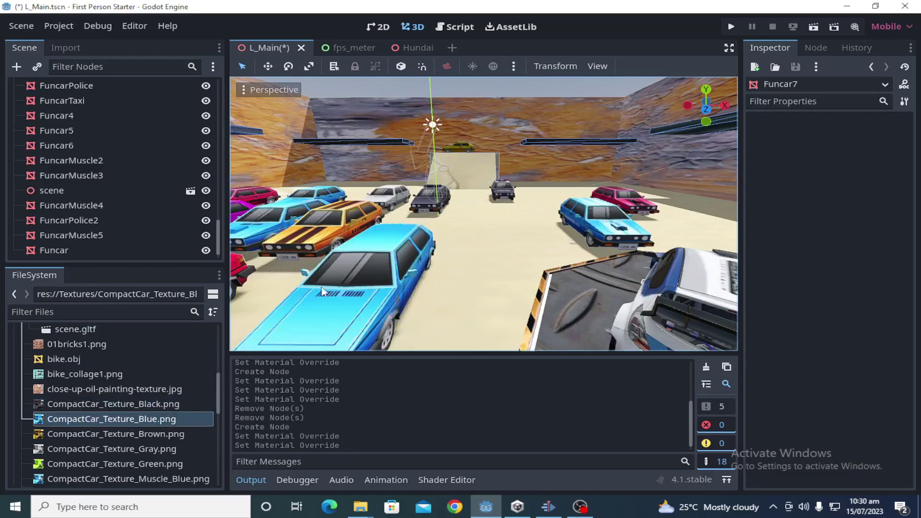
scroll(471, 208, up, 5)
scroll(471, 211, down, 5)
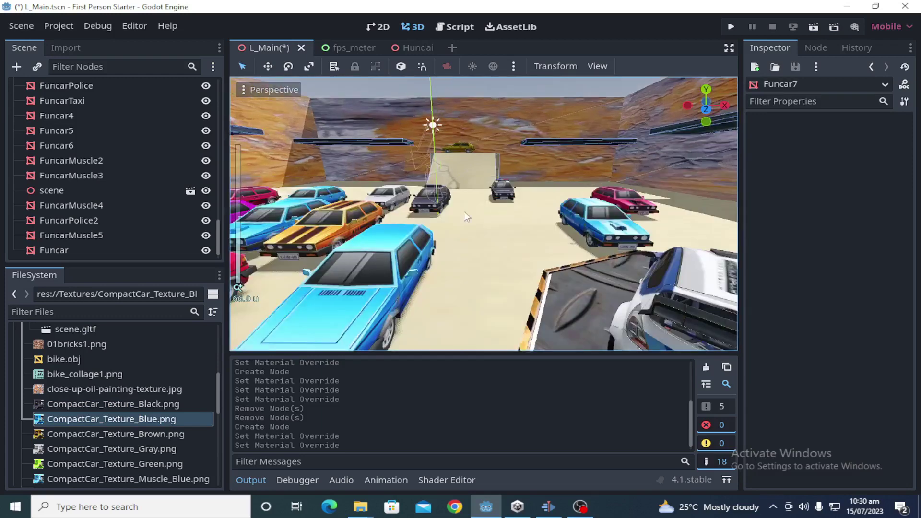
Step: Place a funcar_taxi.obj mesh on the open floor between the blue cars and cover it with CompactCar_Texture_Taxi.png
middle_drag(465, 213, 490, 209)
right_drag(490, 209, 473, 209)
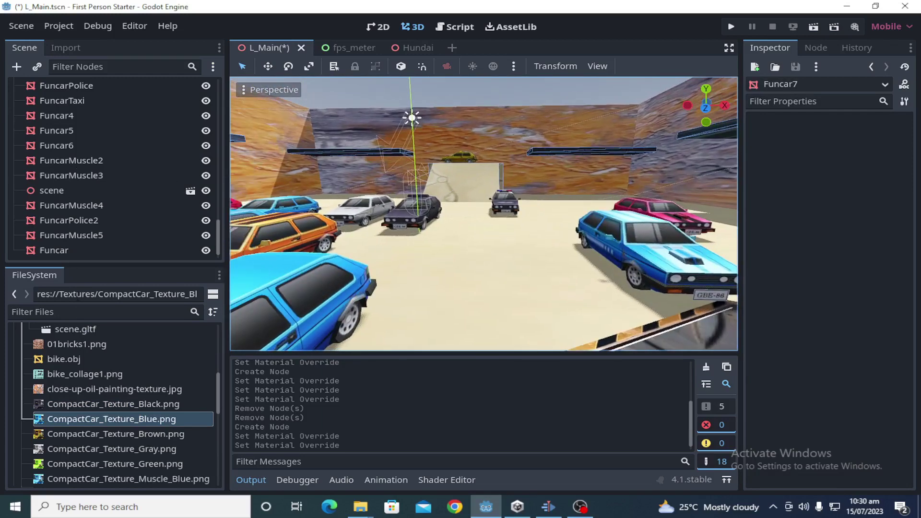
scroll(86, 376, up, 5)
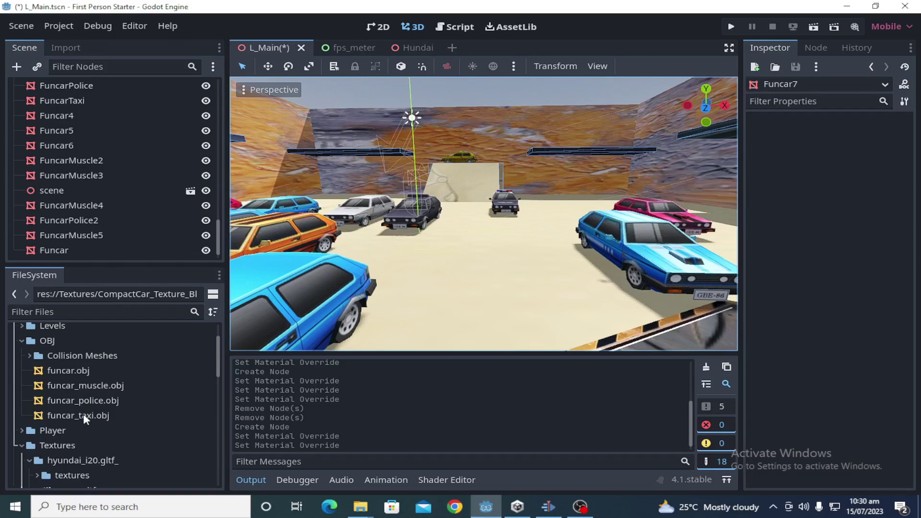
drag(82, 414, 490, 275)
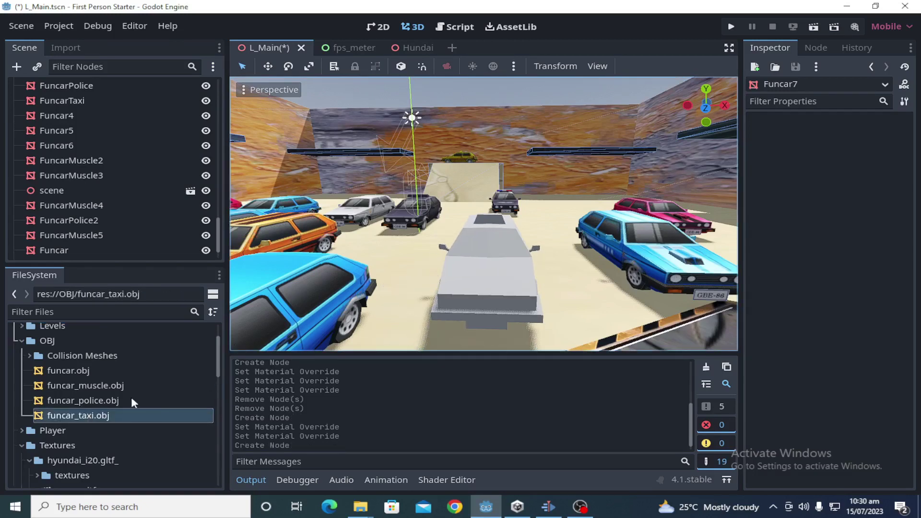
scroll(130, 399, down, 10)
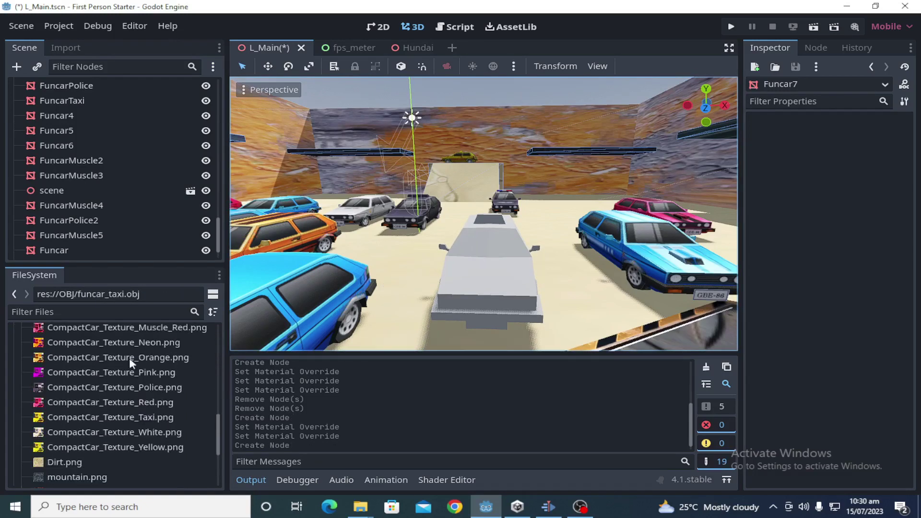
drag(238, 399, 510, 284)
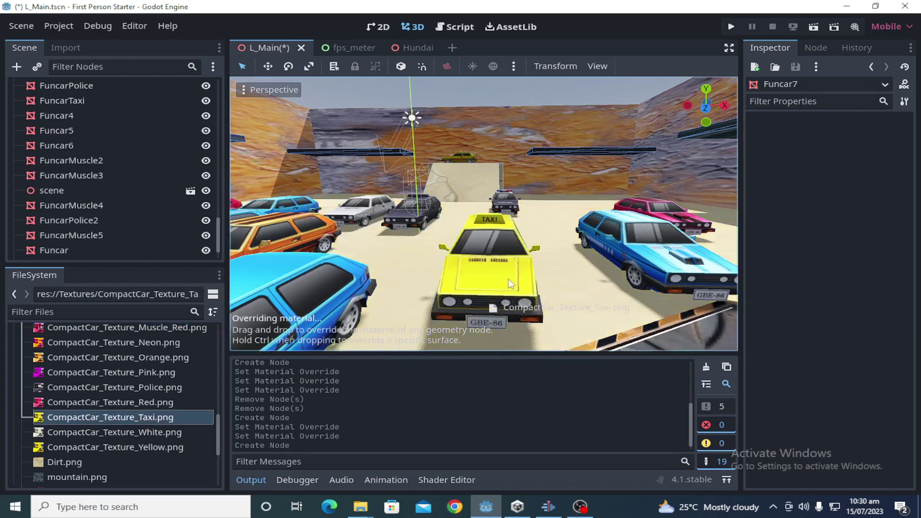
Step: Apply close-up-oil-painting-texture.jpg to the arena floor
scroll(477, 296, up, 5)
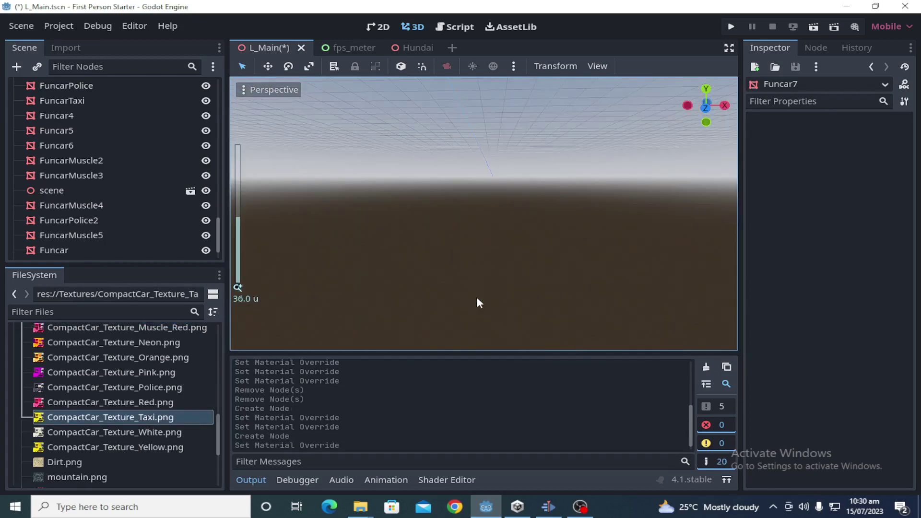
scroll(499, 268, down, 5)
middle_drag(499, 268, 487, 280)
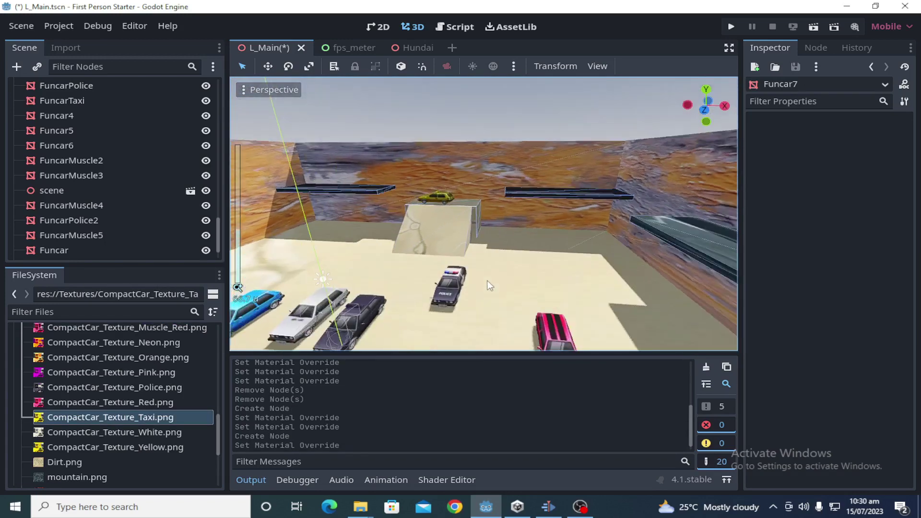
scroll(143, 399, up, 10)
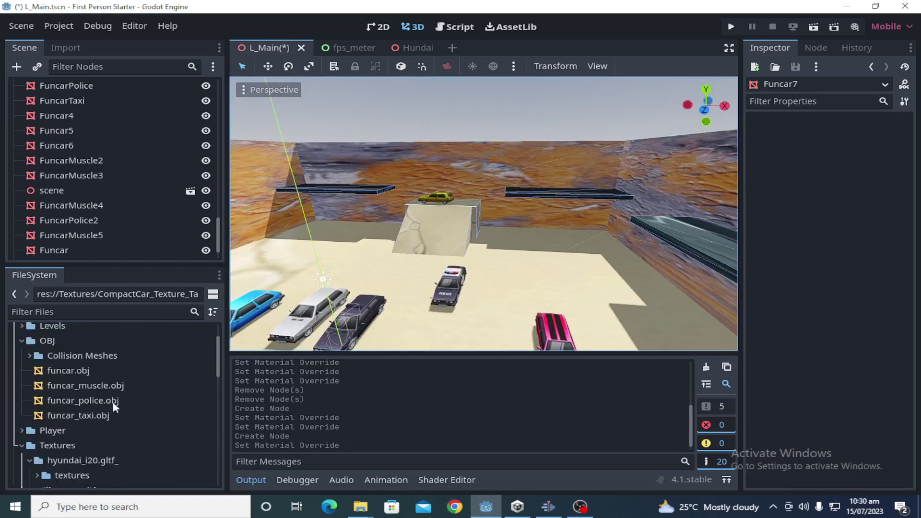
scroll(113, 407, down, 3)
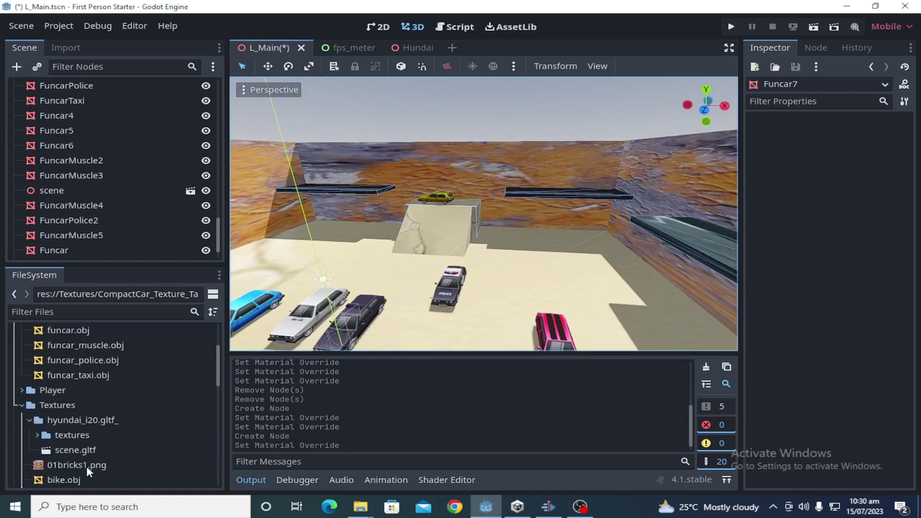
scroll(86, 466, down, 3)
click(102, 468)
mouse_move(102, 465)
mouse_down()
mouse_move(297, 415)
mouse_move(397, 326)
mouse_up()
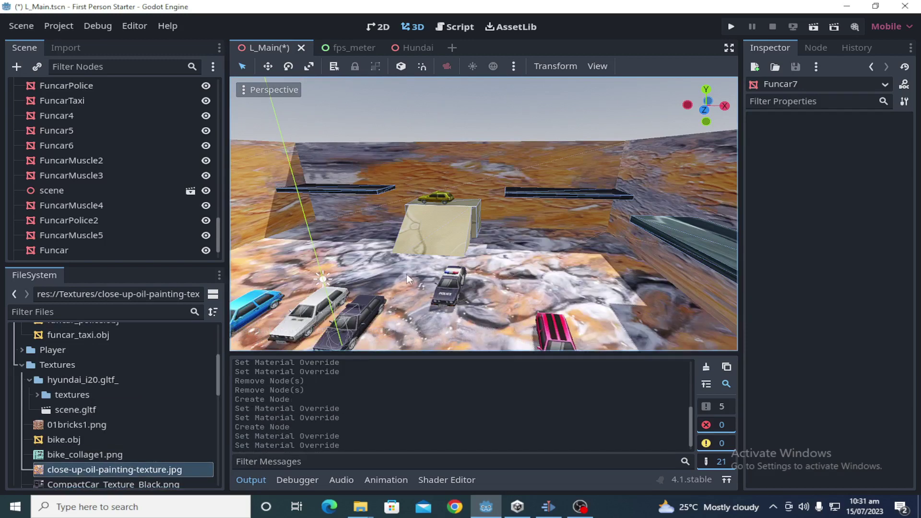
Step: Apply CompactCar_Texture_Gray.png to the pink striped car near the centre of the arena
scroll(409, 274, up, 4)
scroll(419, 240, down, 6)
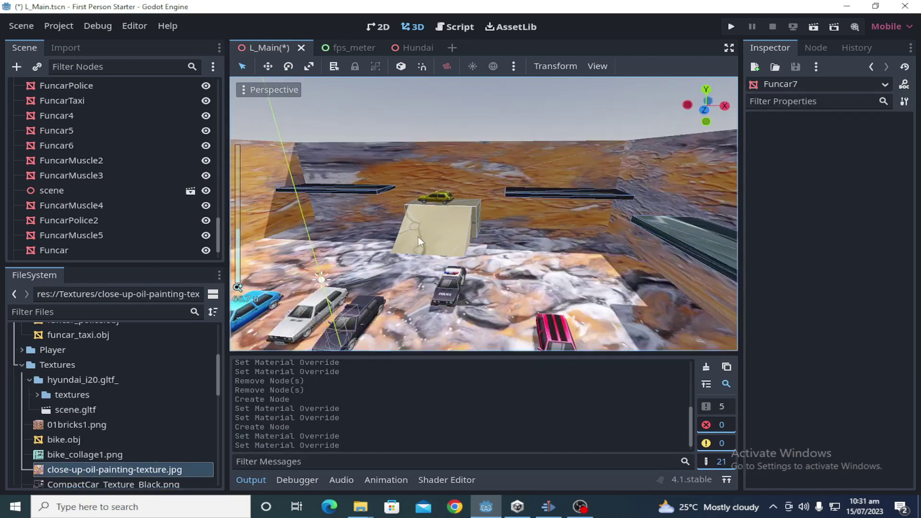
middle_drag(469, 299, 461, 289)
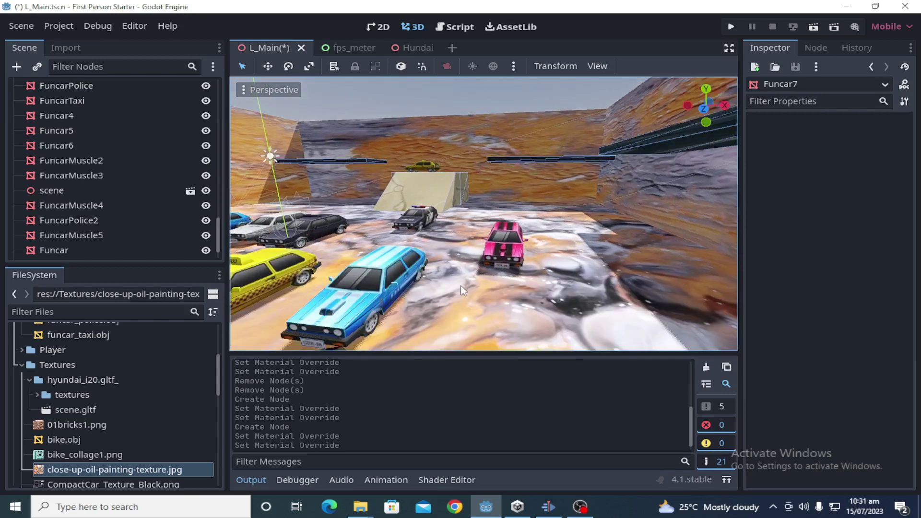
scroll(154, 396, down, 4)
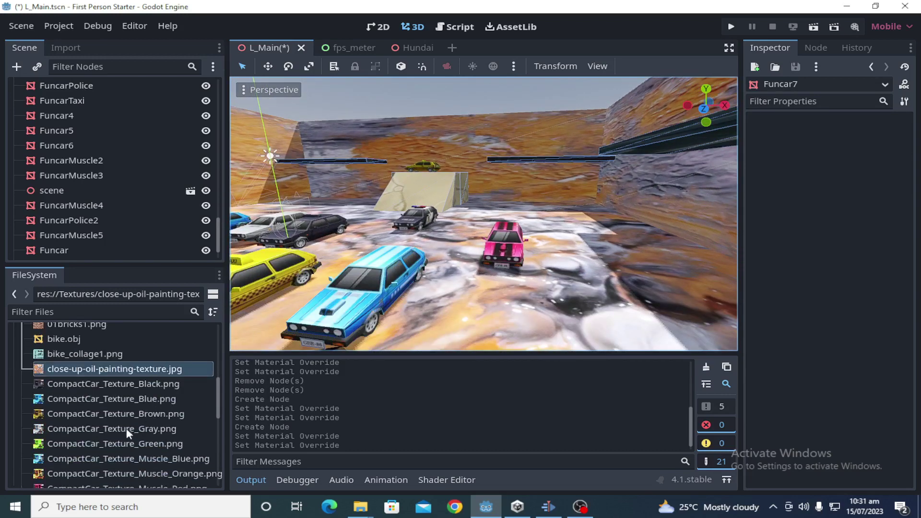
drag(123, 427, 504, 254)
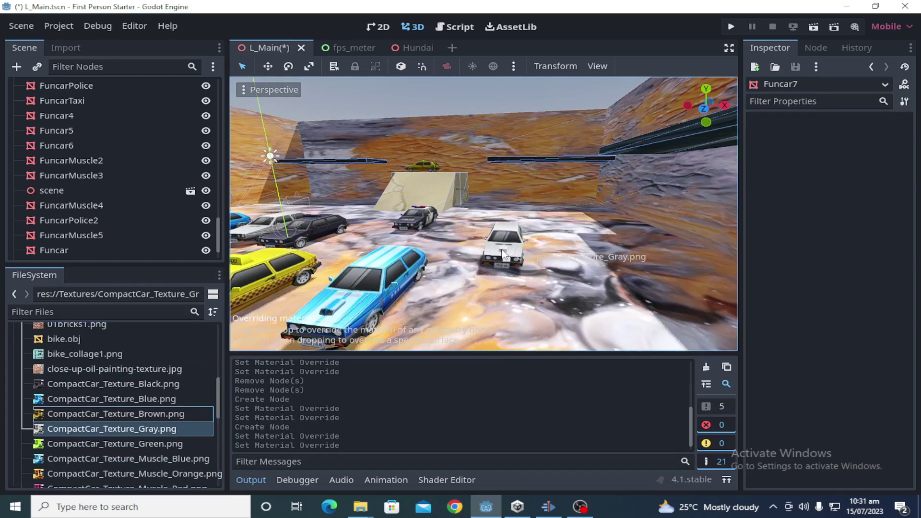
Step: Examine the arena's textured walls, floor and raised platforms by flying through the level
scroll(459, 223, down, 5)
middle_drag(468, 225, 521, 247)
right_drag(521, 247, 669, 263)
key(w)
right_drag(484, 214, 733, 248)
key(a)
right_drag(420, 239, 465, 199)
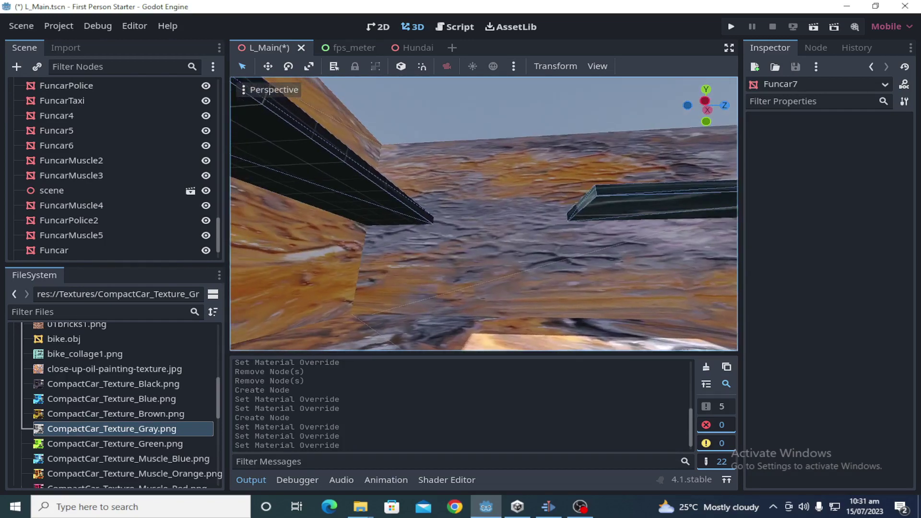
right_drag(484, 213, 372, 224)
key(w)
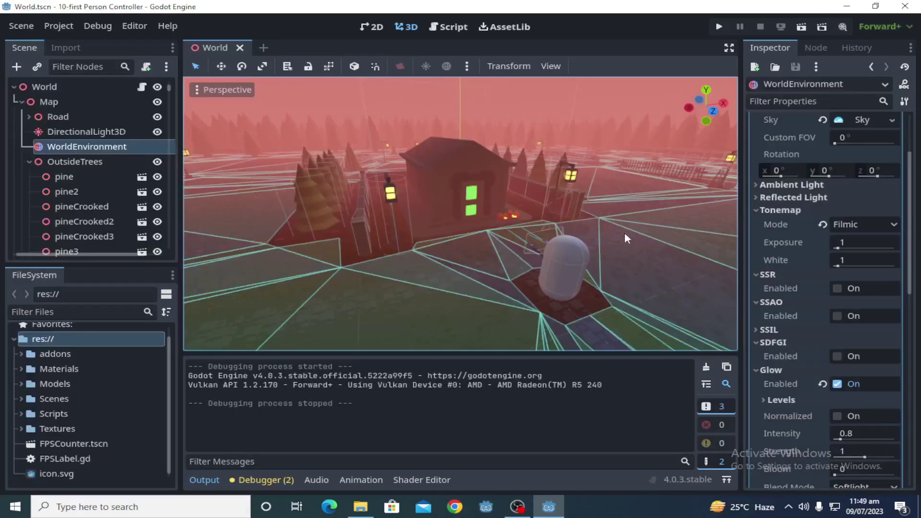
Step: Examine the foggy World scene around the crypt, lampposts, pumpkins and player capsule from several angles
middle_drag(635, 230, 530, 244)
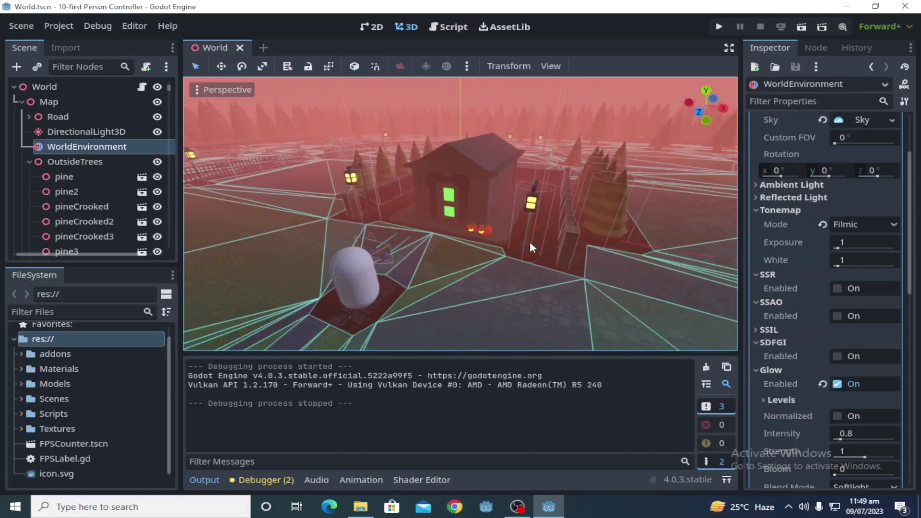
scroll(372, 255, up, 5)
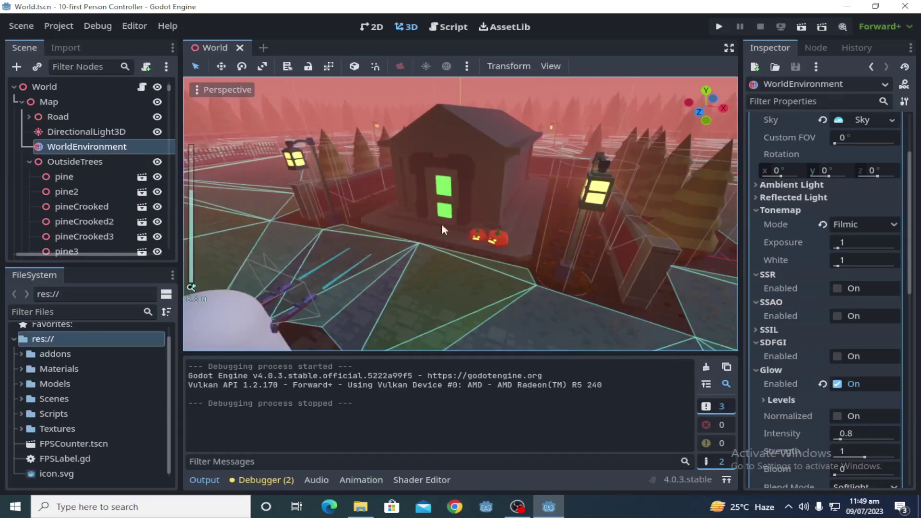
middle_drag(442, 229, 294, 235)
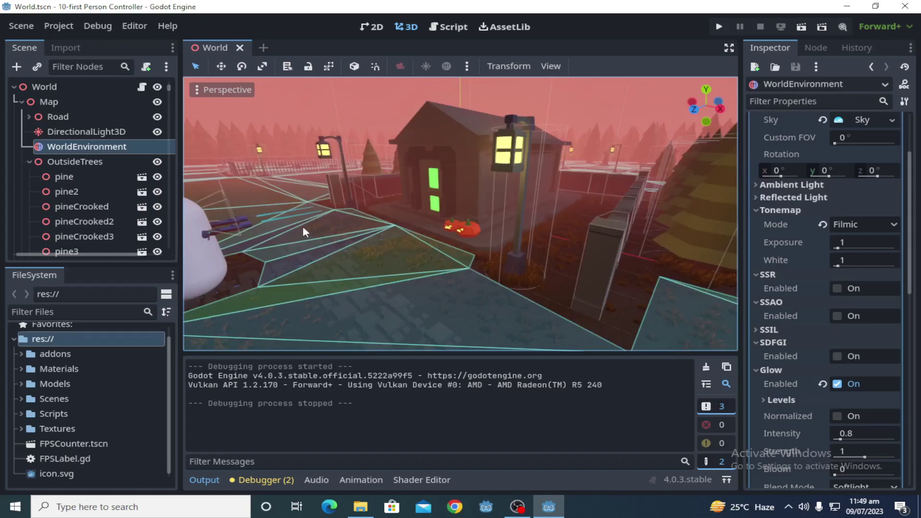
middle_drag(240, 249, 457, 227)
scroll(480, 240, down, 4)
middle_drag(494, 252, 427, 231)
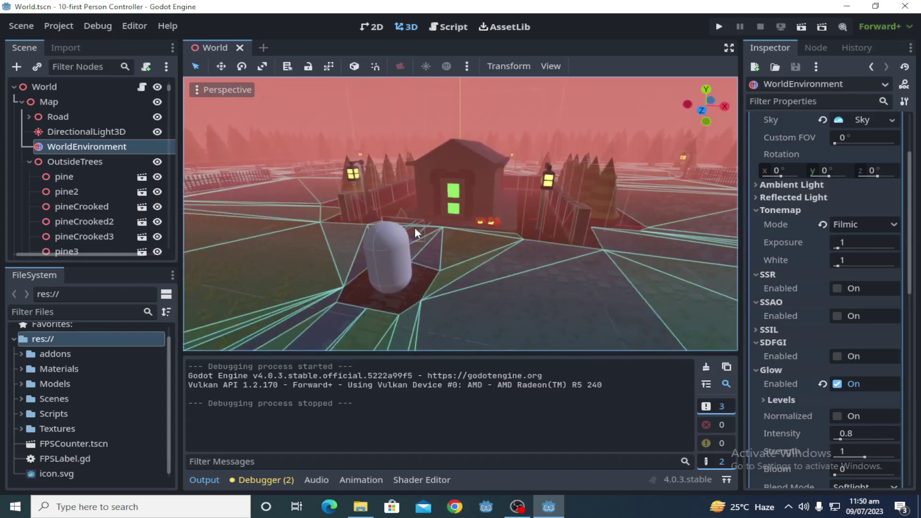
scroll(418, 226, up, 6)
middle_drag(516, 238, 430, 238)
scroll(430, 237, down, 5)
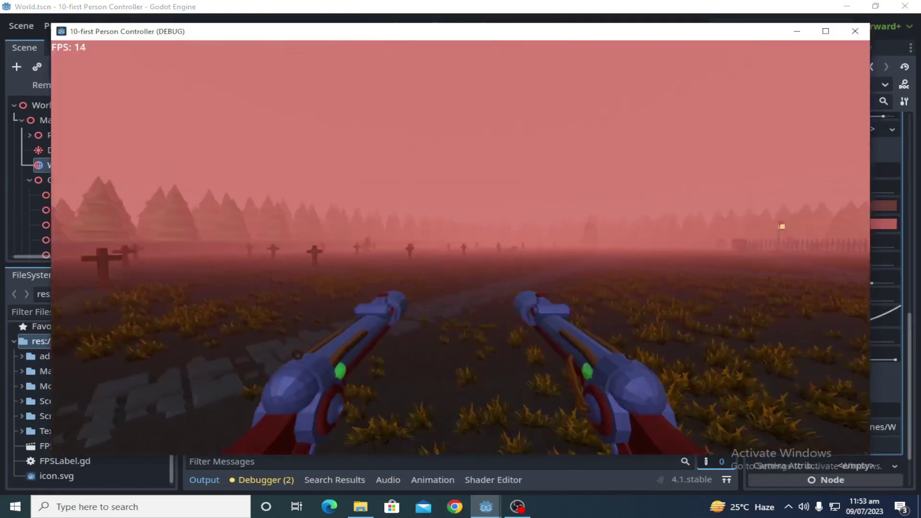
Step: Play-test the foggy graveyard by walking past the crosses and the lamplit building while shooting at the approaching zombies
key(w)
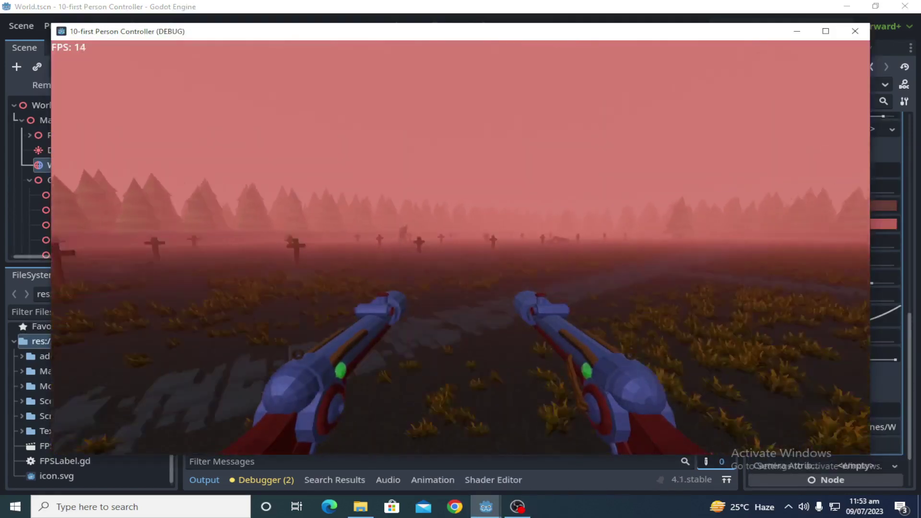
key(w)
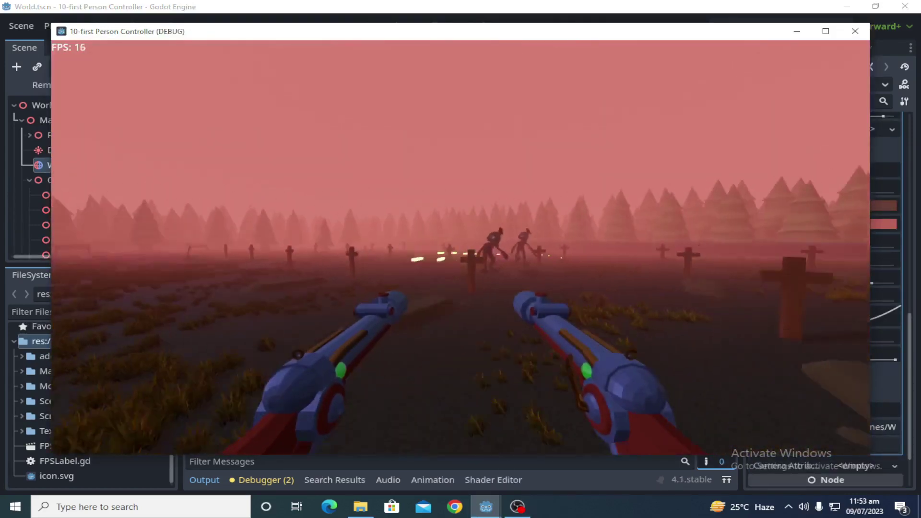
key(w)
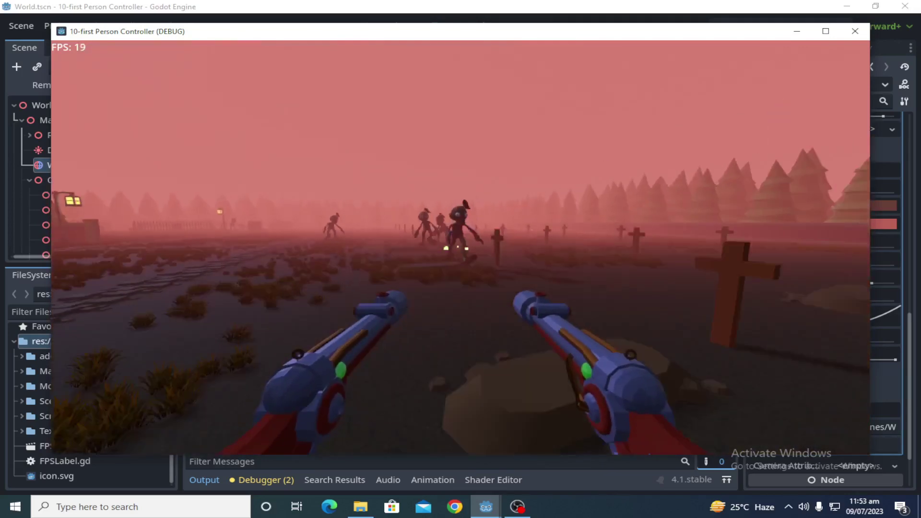
key(w)
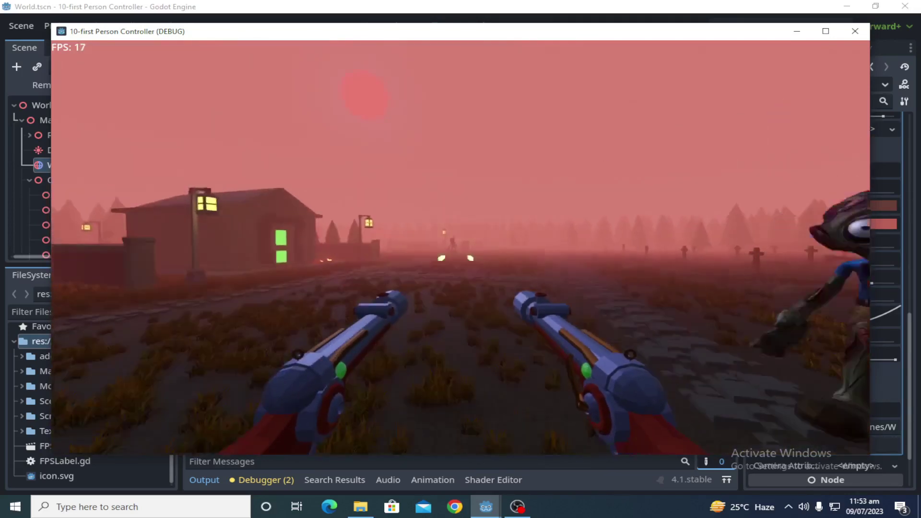
key(w)
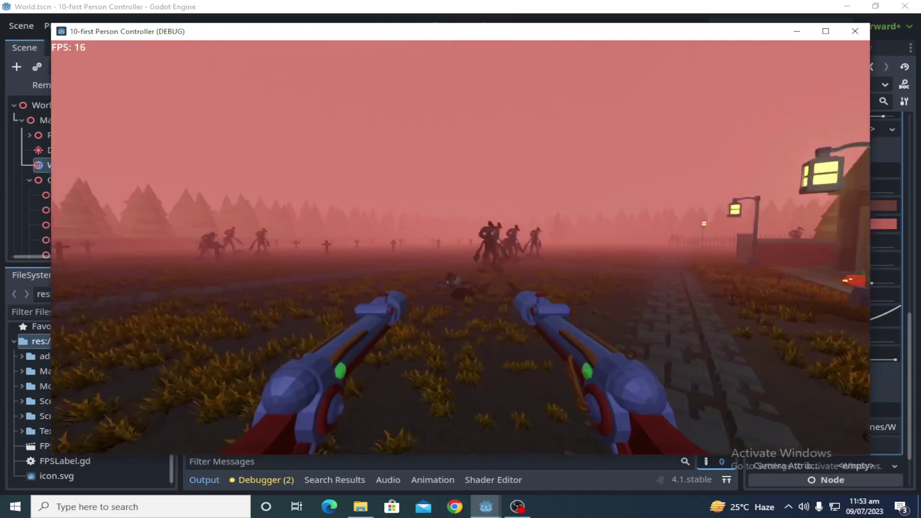
key(s)
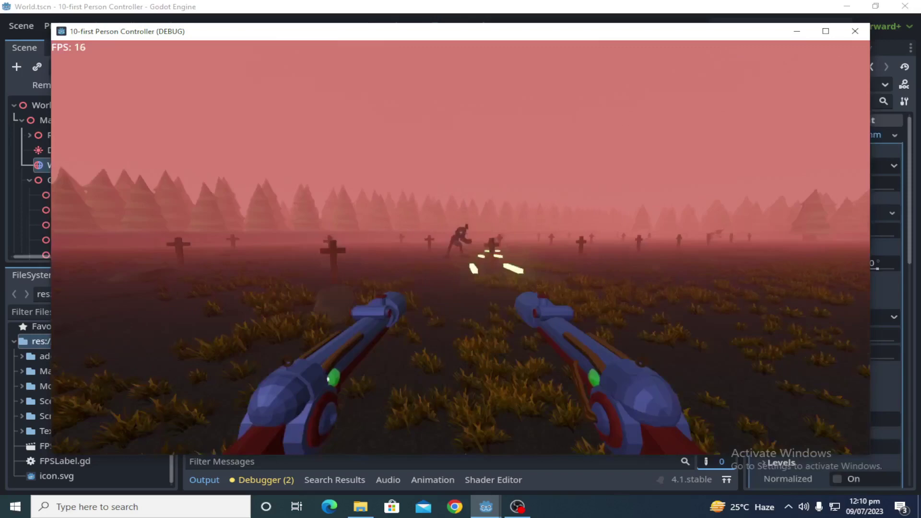
Step: Test the zombie combat in the graveyard by advancing and backing away while firing both guns
key(w)
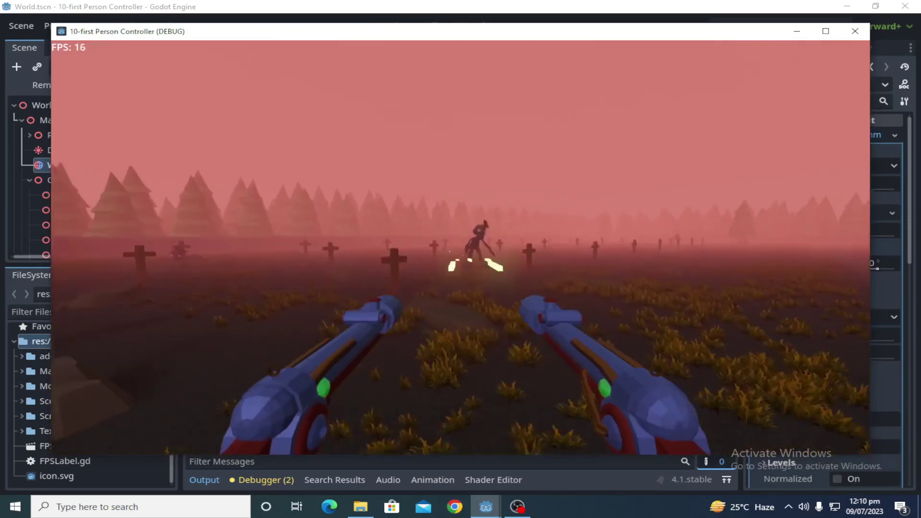
key(s)
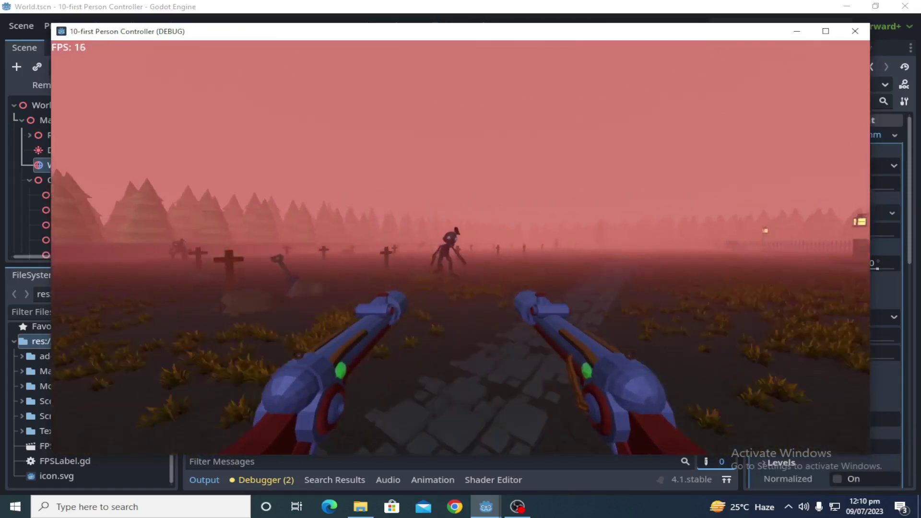
key(w)
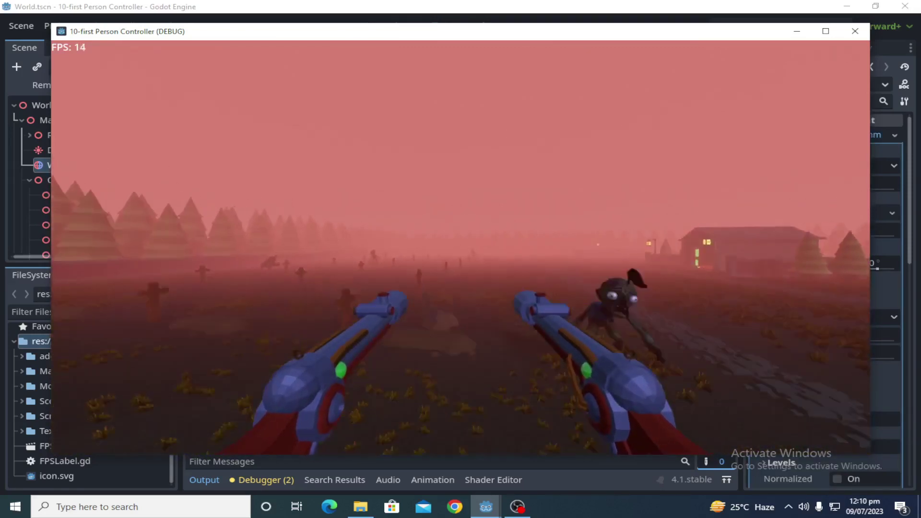
key(s)
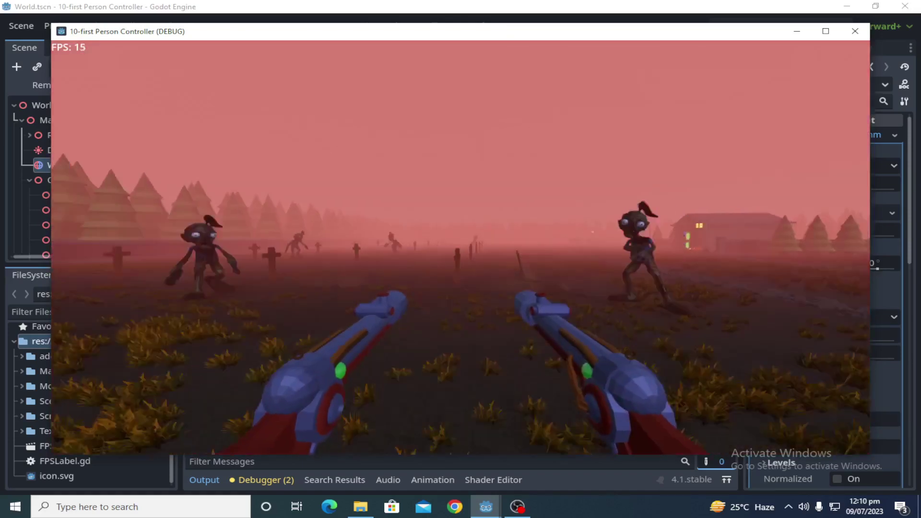
key(s)
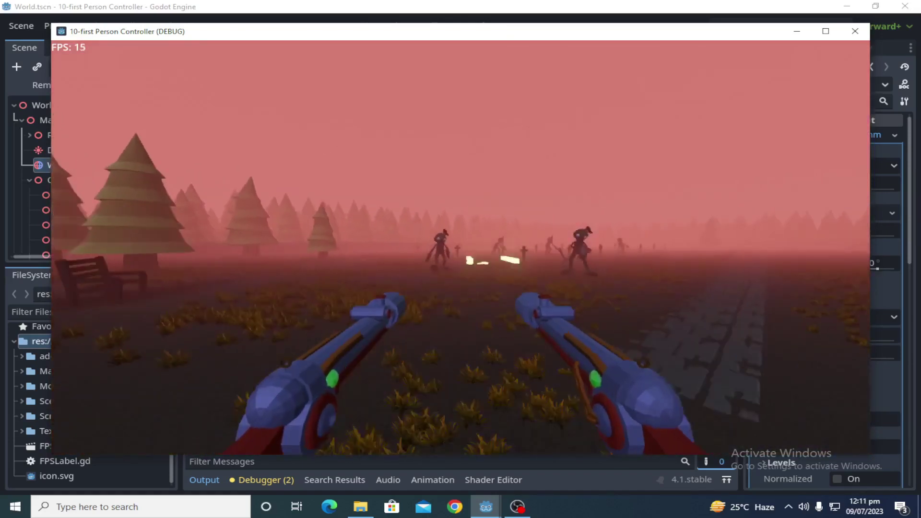
key(w)
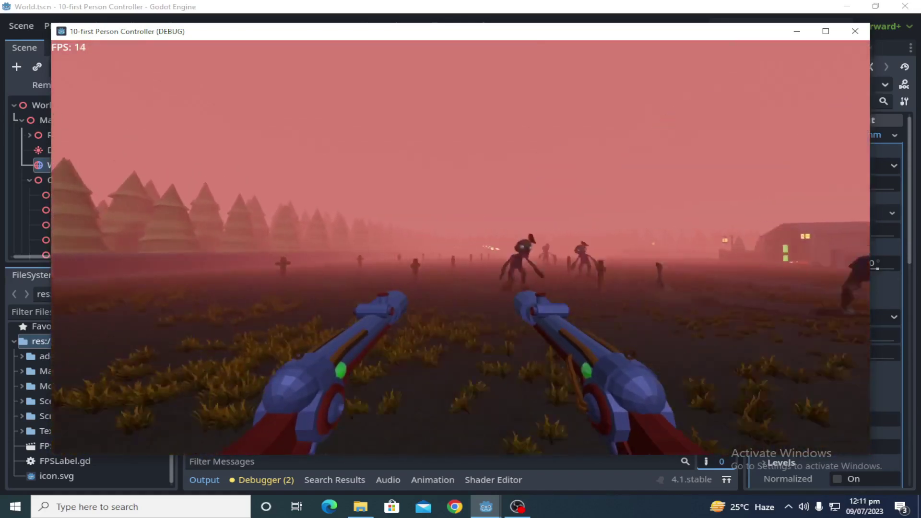
key(w)
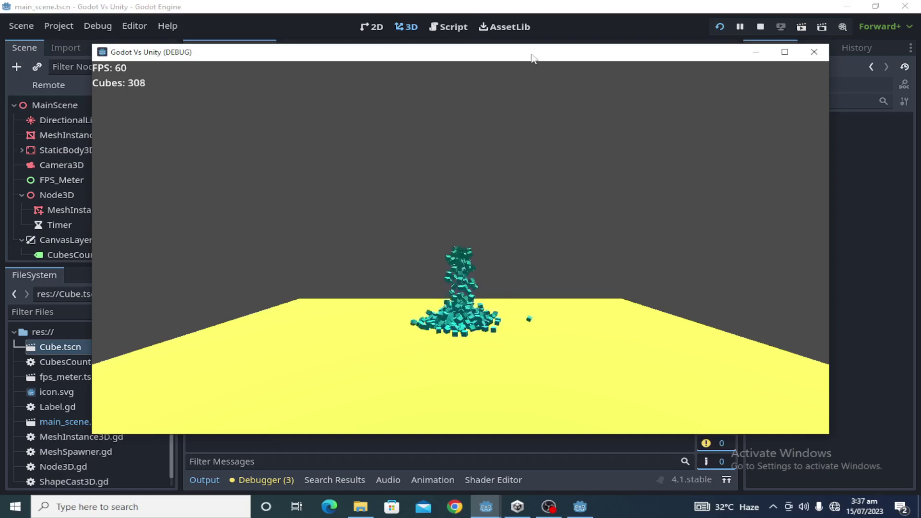
Step: Move the running Godot Vs Unity cube simulation window slightly higher over the editor
drag(531, 58, 525, 43)
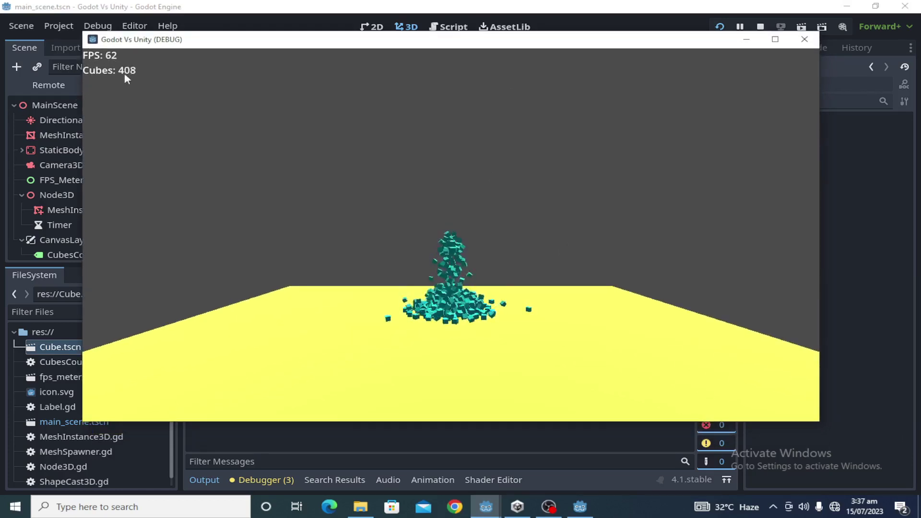